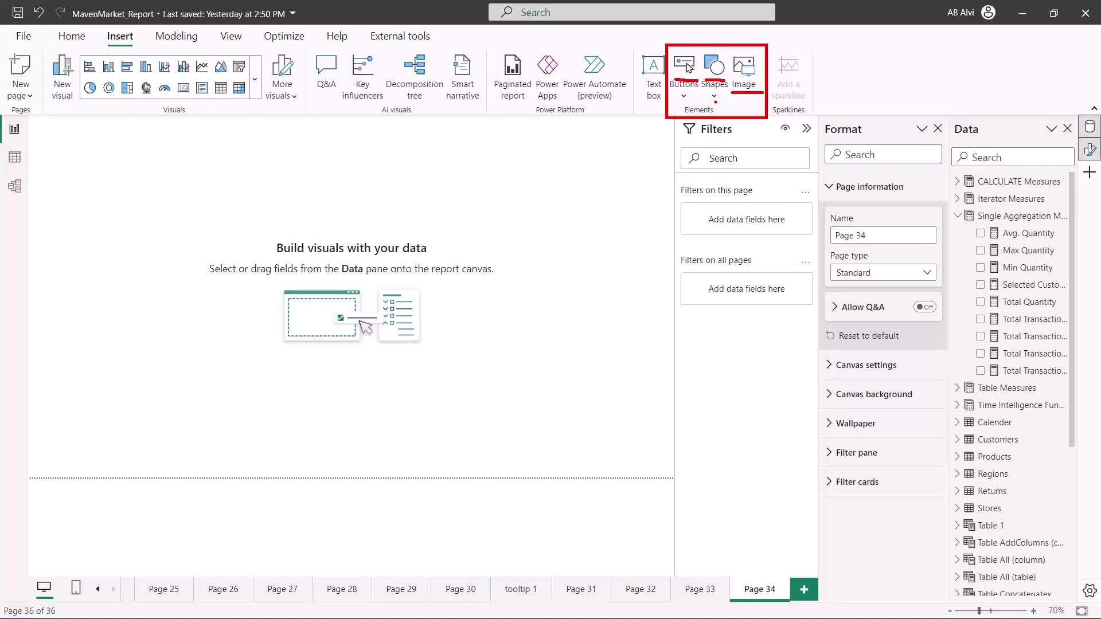
- Insert a right block arrow shape and move it away from the corner into the left half of the blank page
{"action": "left_click", "coordinate": [715, 97]}
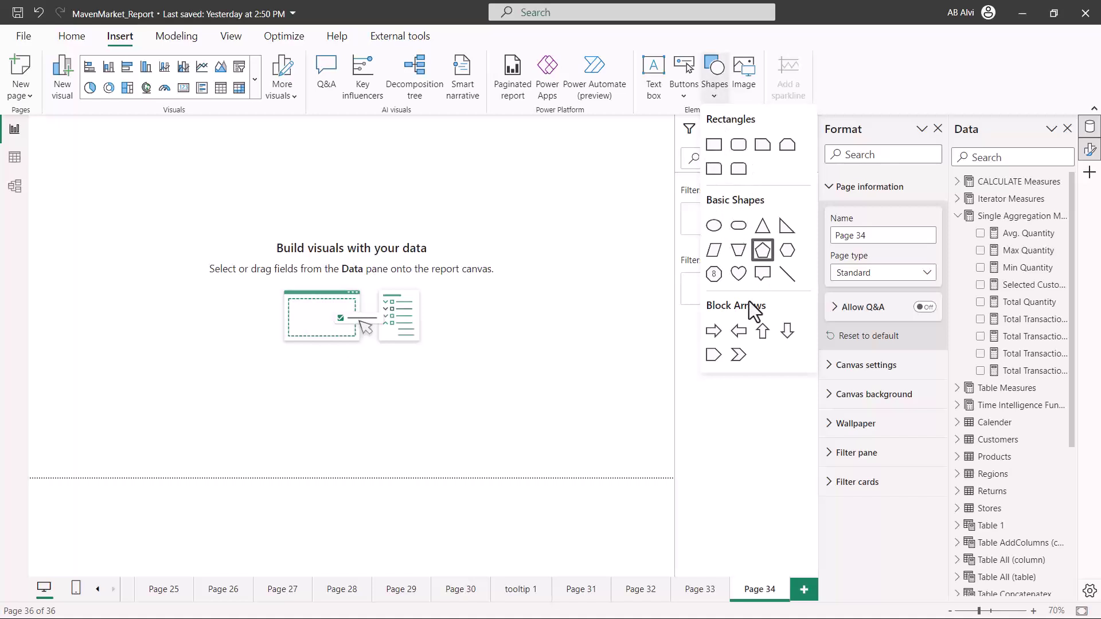
{"action": "left_click", "coordinate": [713, 330]}
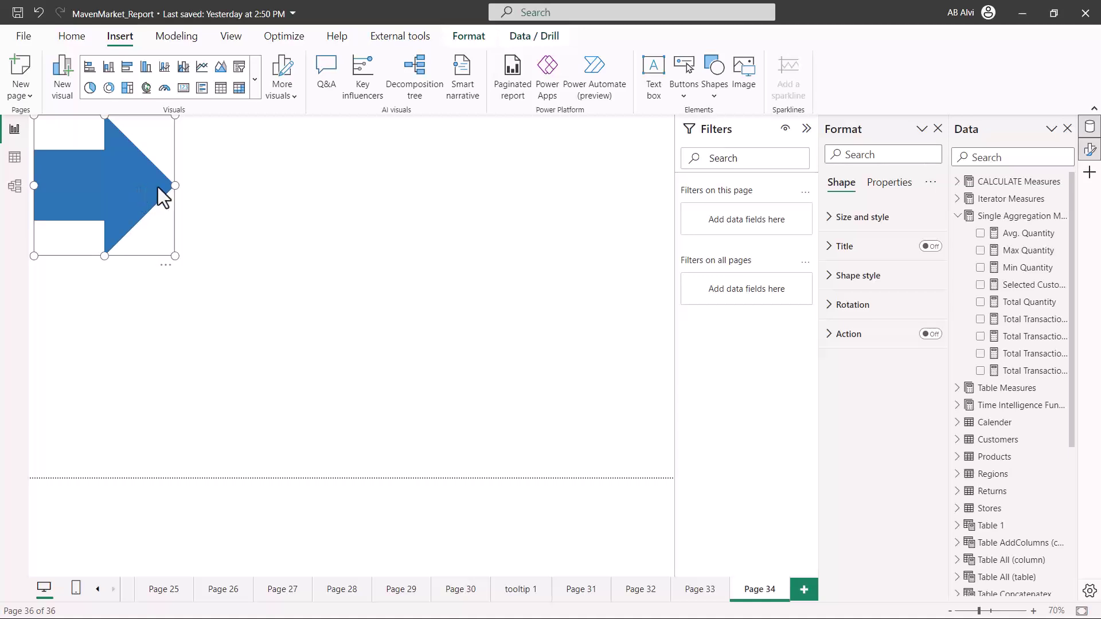
{"action": "left_click_drag", "start_coordinate": [131, 189], "coordinate": [247, 282]}
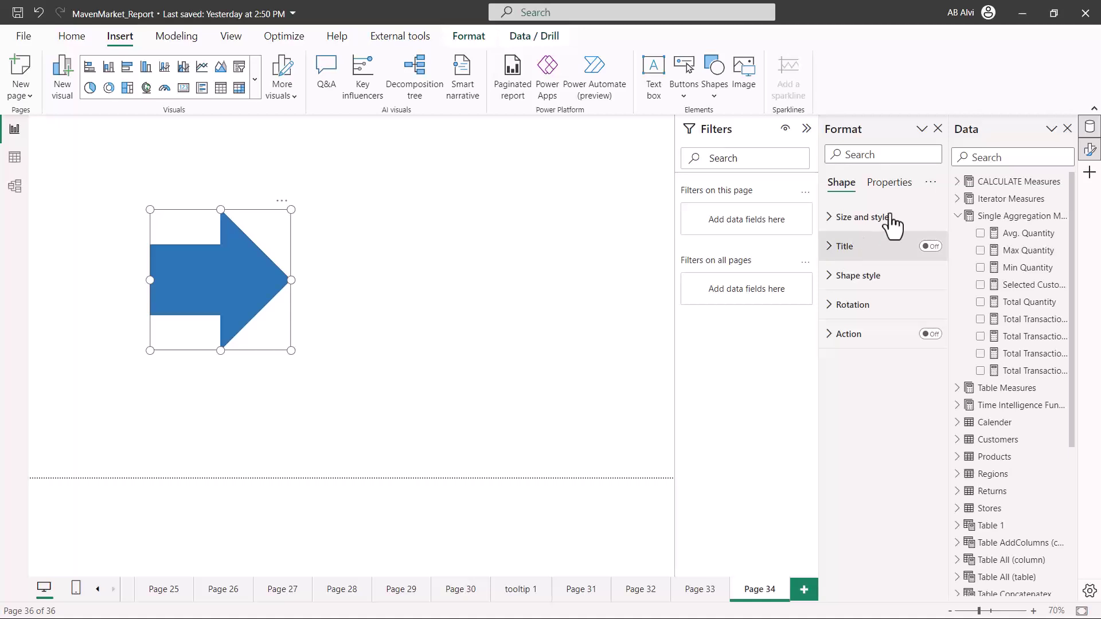
- Turn on the arrow shape's action and expand its action settings
{"action": "left_click", "coordinate": [882, 187]}
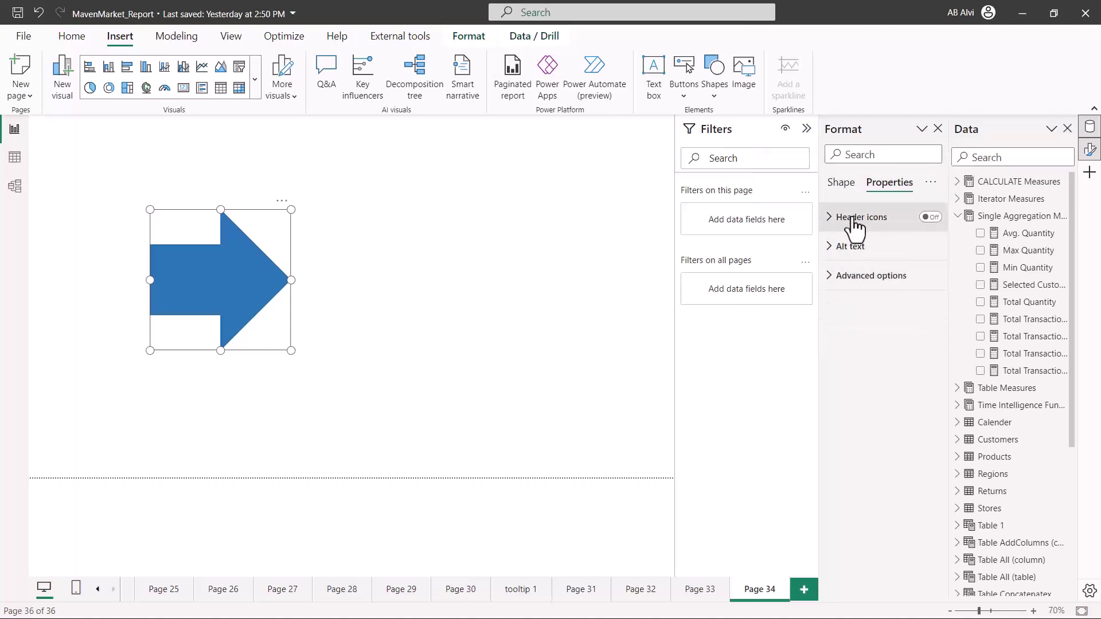
{"action": "left_click", "coordinate": [839, 188]}
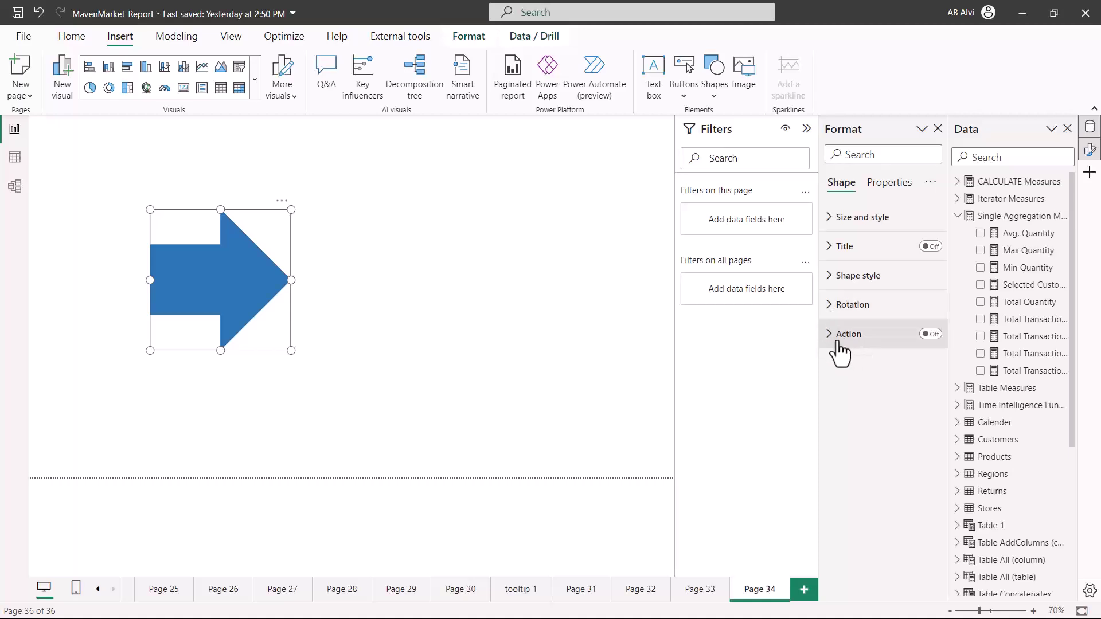
{"action": "left_click_drag", "start_coordinate": [823, 320], "coordinate": [935, 348]}
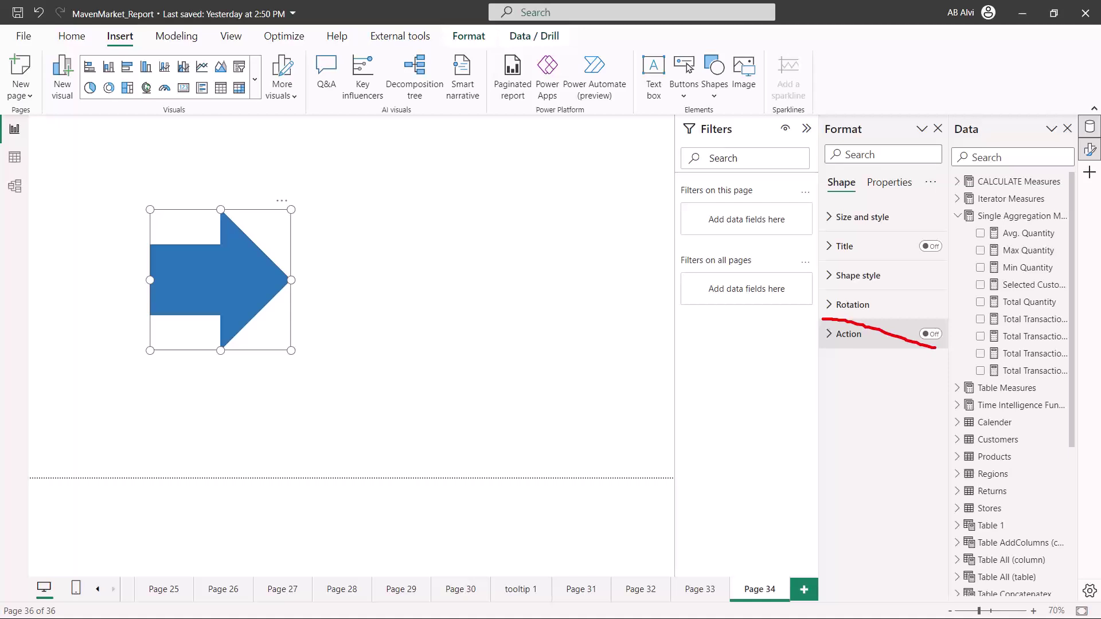
{"action": "left_click", "coordinate": [932, 335]}
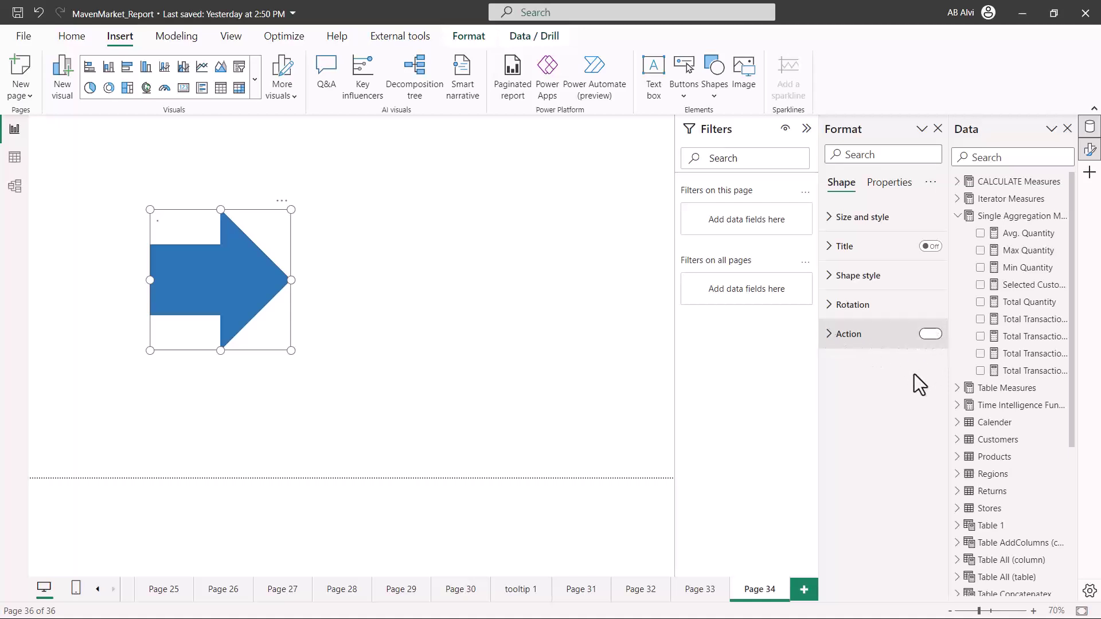
{"action": "left_click", "coordinate": [829, 338]}
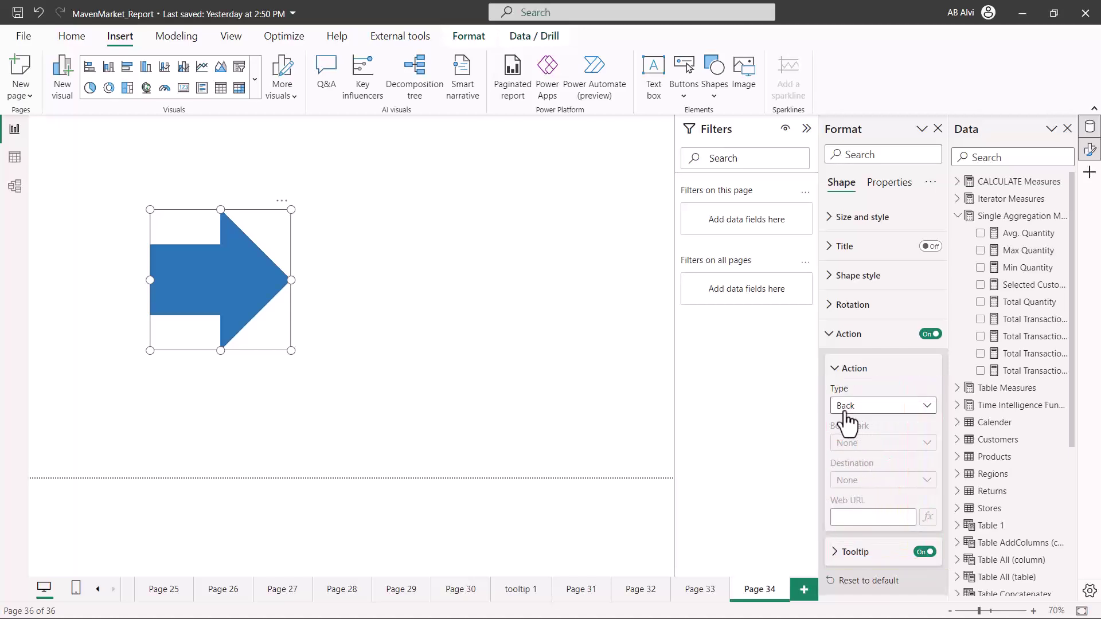
- Set the arrow's action type to Page navigation with Page 31 as the destination
{"action": "left_click", "coordinate": [928, 405]}
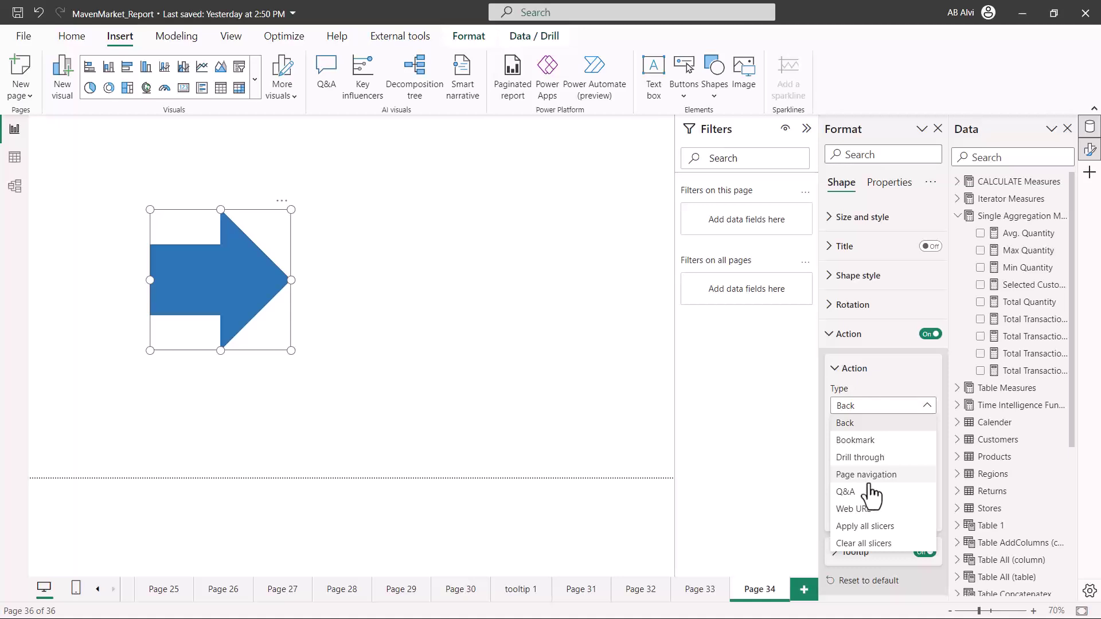
{"action": "left_click", "coordinate": [878, 480]}
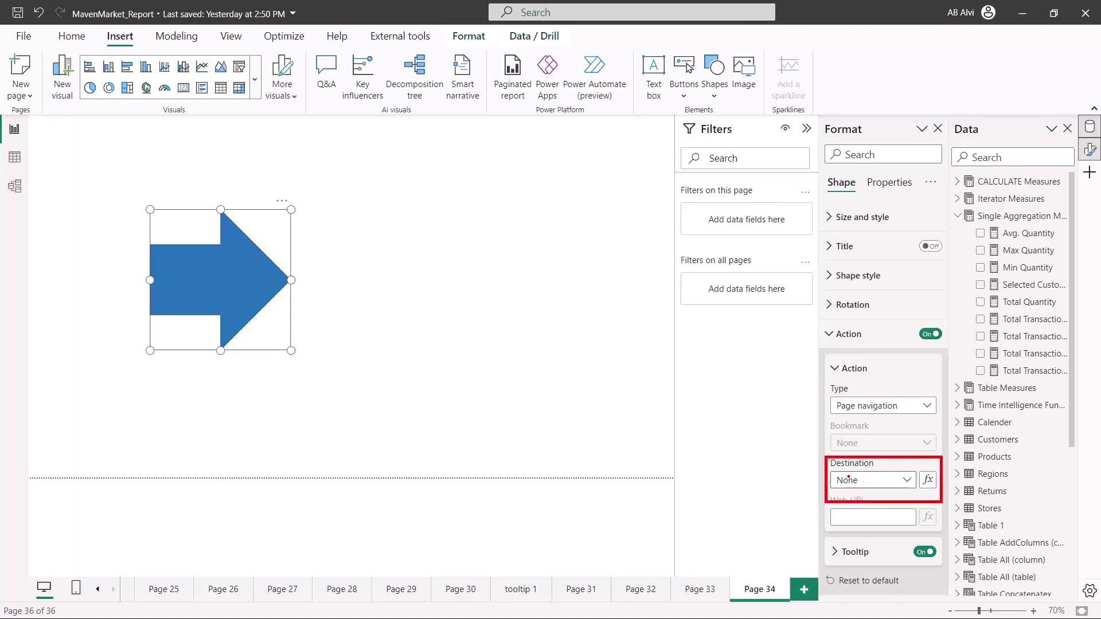
{"action": "left_click", "coordinate": [903, 484]}
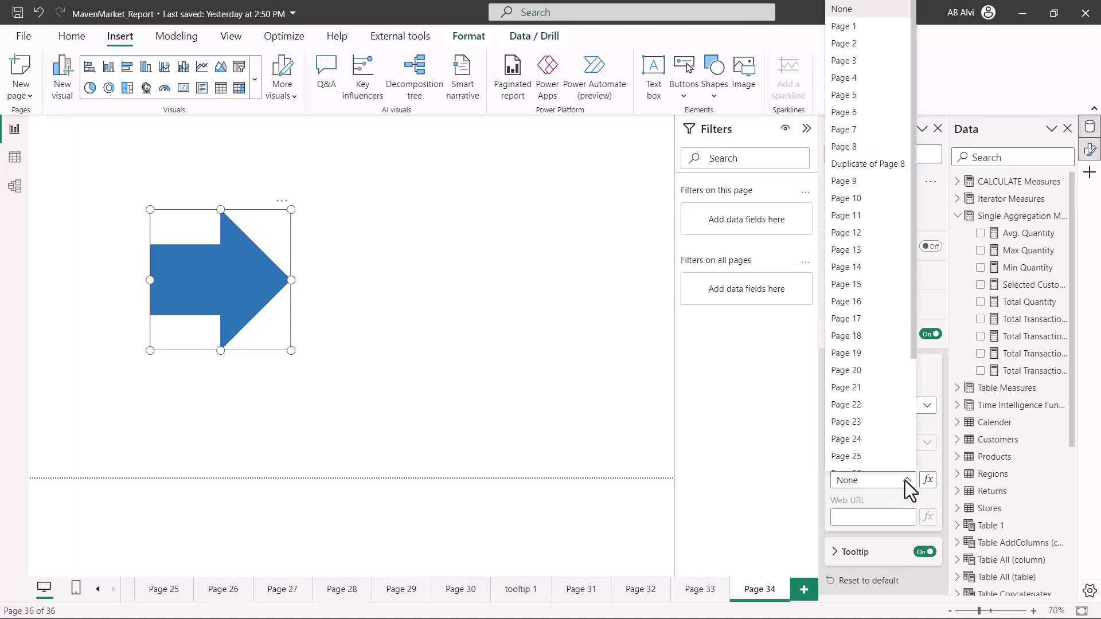
{"action": "scroll", "coordinate": [879, 401], "scroll_direction": "down", "scroll_amount": 3}
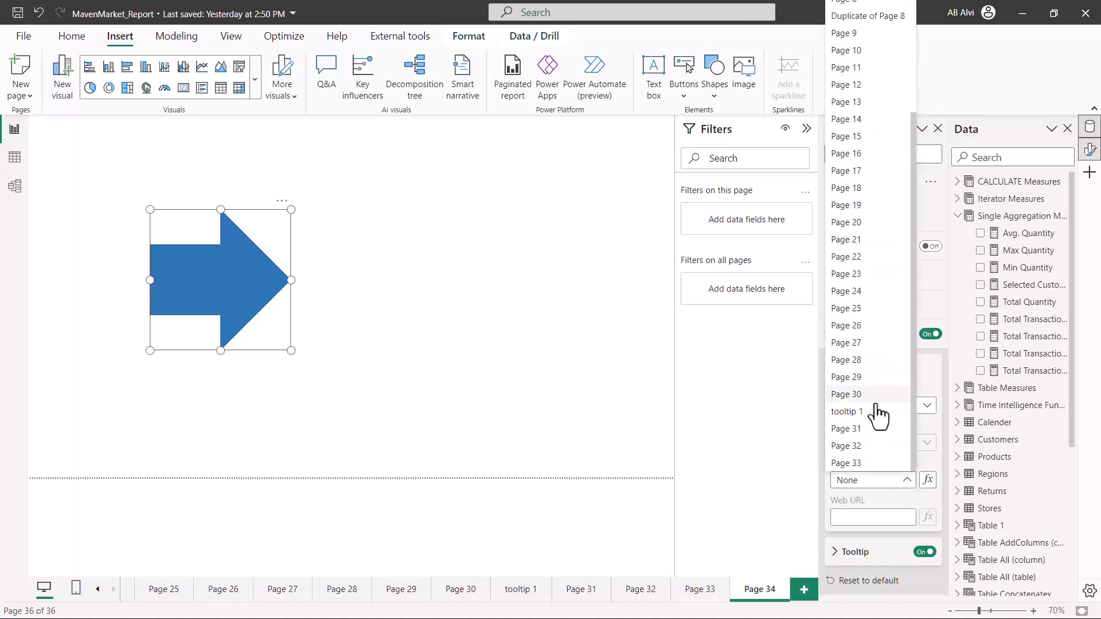
{"action": "left_click", "coordinate": [858, 431]}
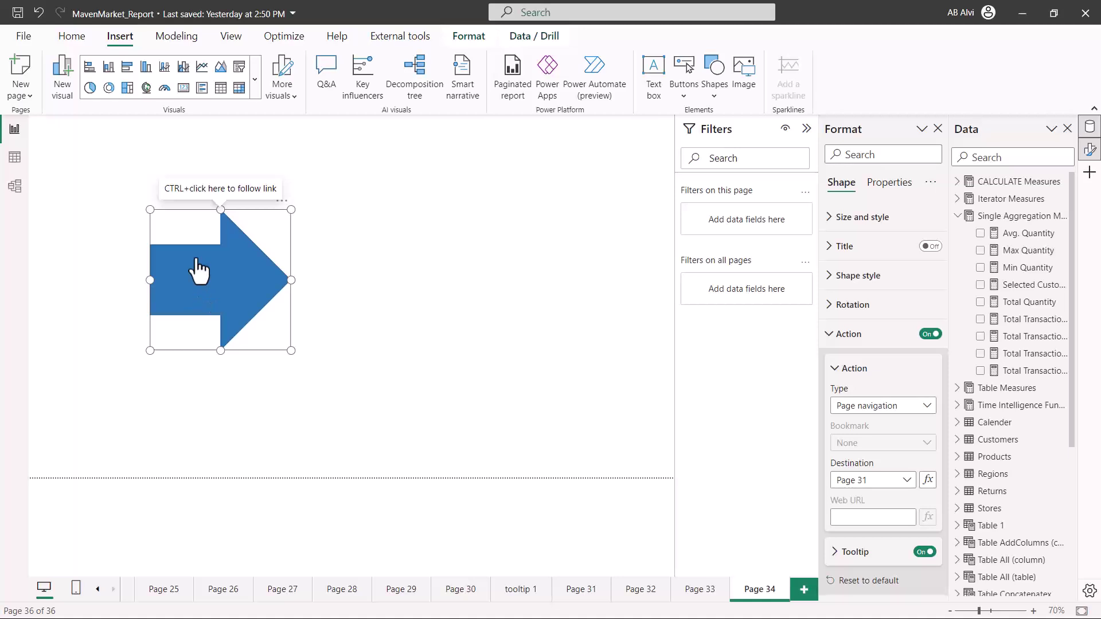
- Follow the arrow's link to test the page navigation and add a new blank report page
{"action": "left_click", "coordinate": [221, 279], "text": "ctrl"}
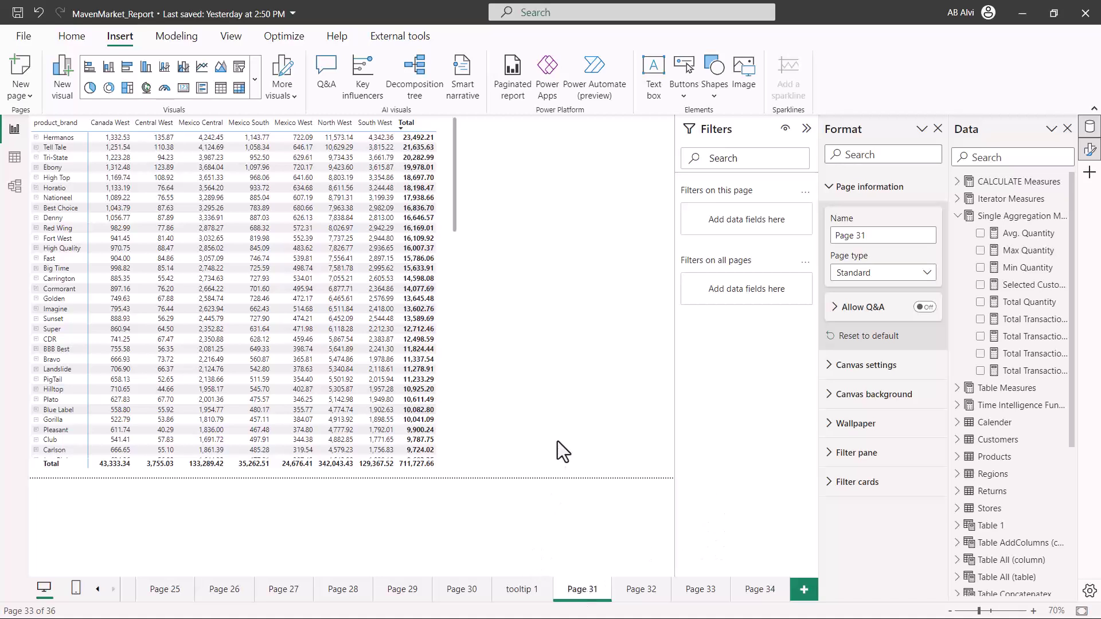
{"action": "left_click_drag", "start_coordinate": [541, 573], "coordinate": [612, 606]}
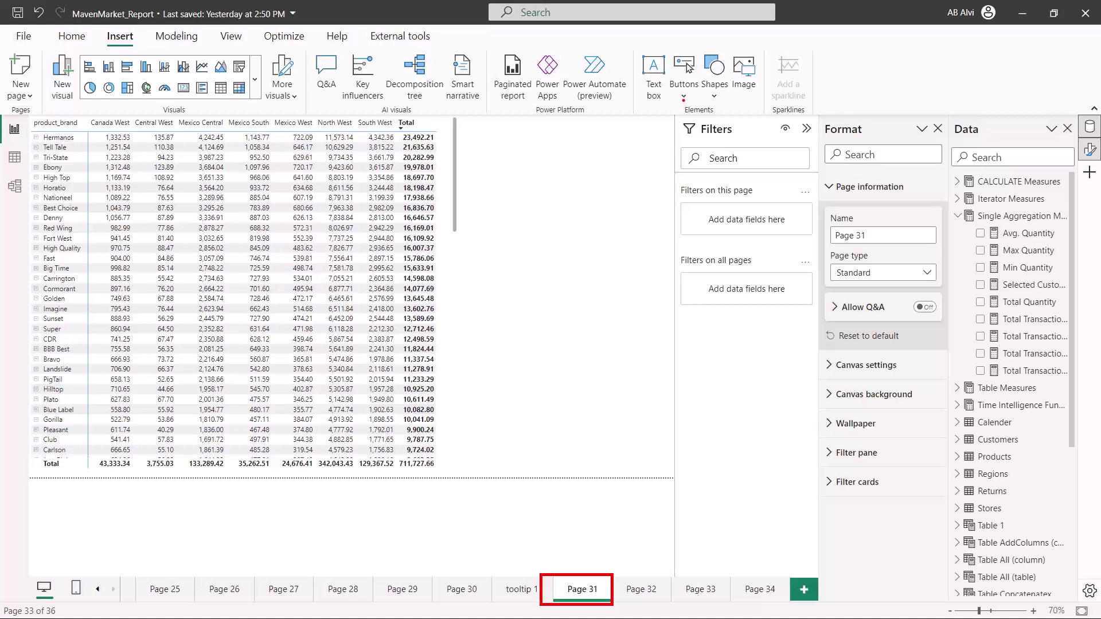
{"action": "key", "text": "ctrl+m"}
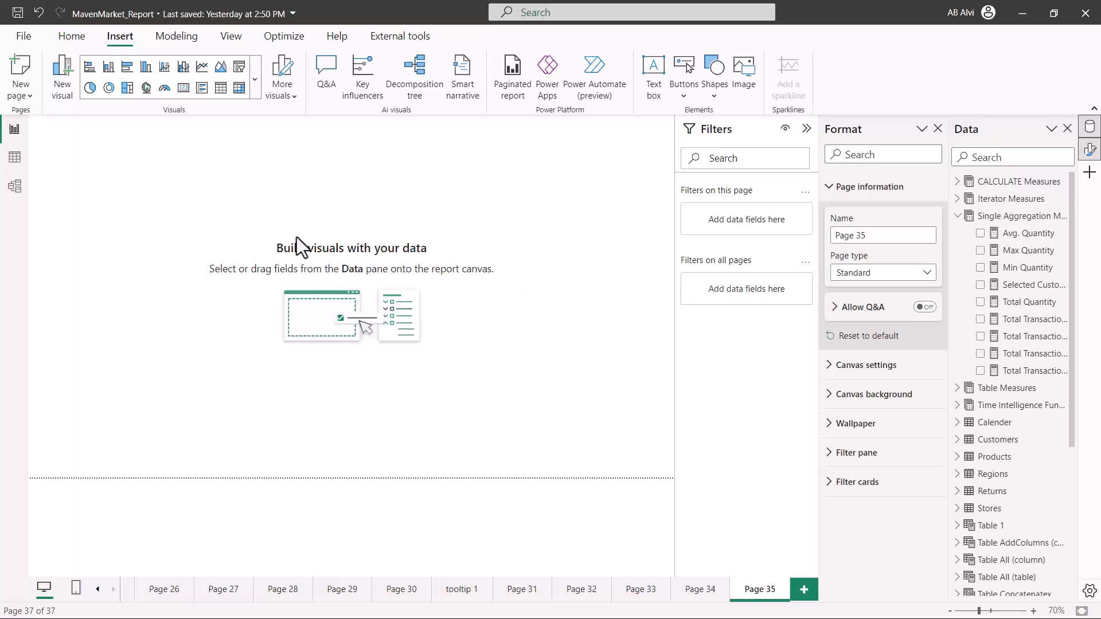
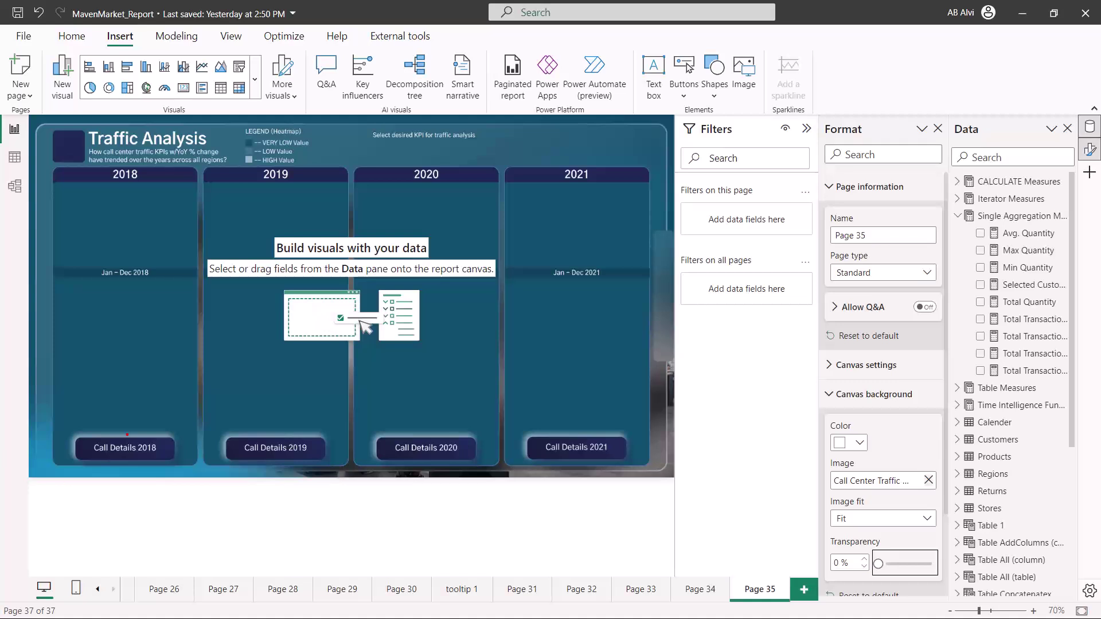
- Insert a blank button and fit it over the Call Details 2018 label in the background image
{"action": "mouse_move", "coordinate": [60, 424]}
{"action": "left_mouse_down"}
{"action": "mouse_move", "coordinate": [118, 463]}
{"action": "mouse_move", "coordinate": [191, 470]}
{"action": "left_mouse_up"}
{"action": "left_click", "coordinate": [684, 94]}
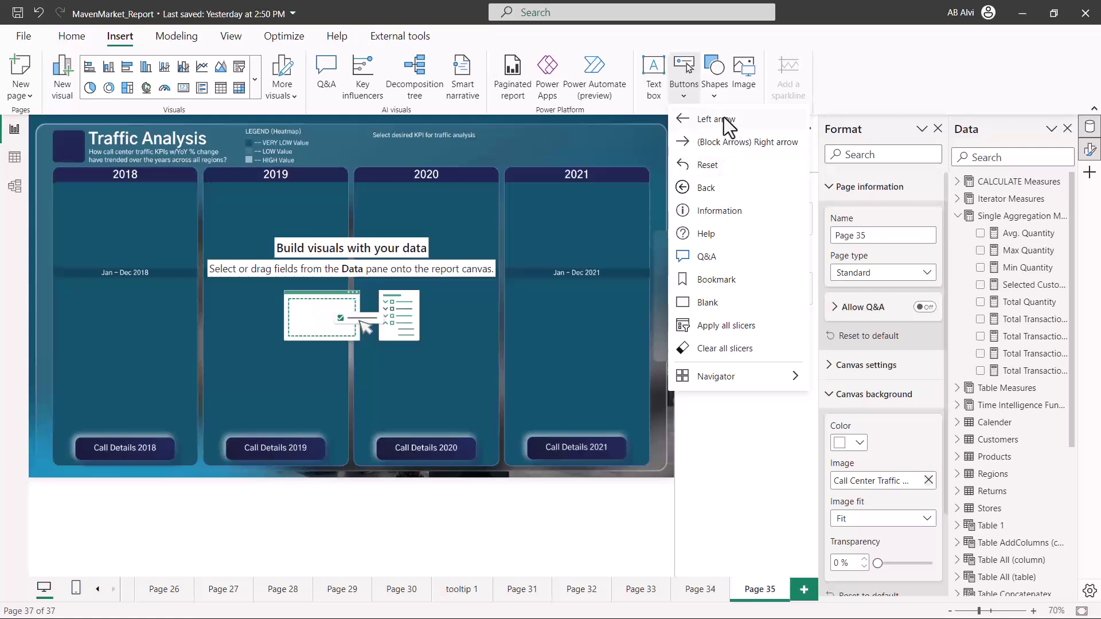
{"action": "left_click", "coordinate": [707, 303]}
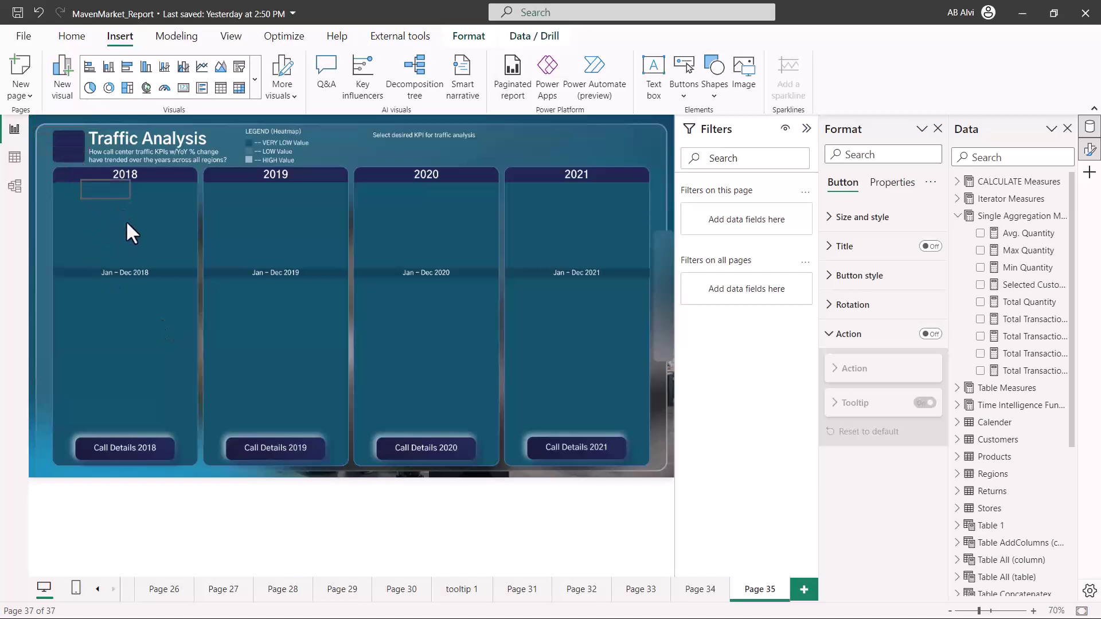
{"action": "left_click_drag", "start_coordinate": [138, 308], "coordinate": [176, 450]}
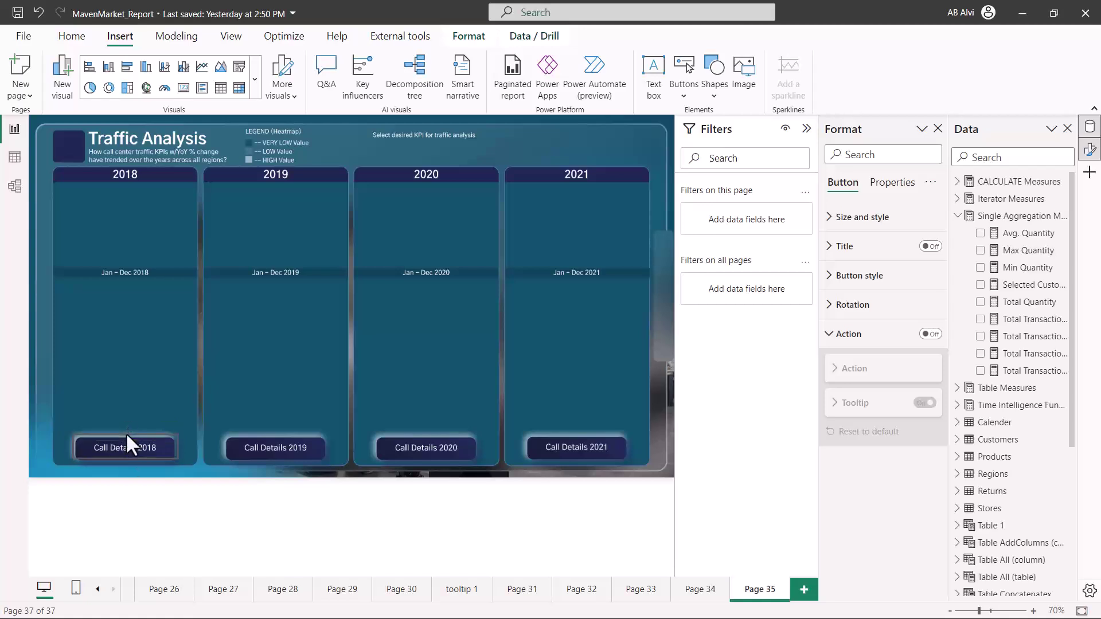
{"action": "left_click", "coordinate": [127, 437]}
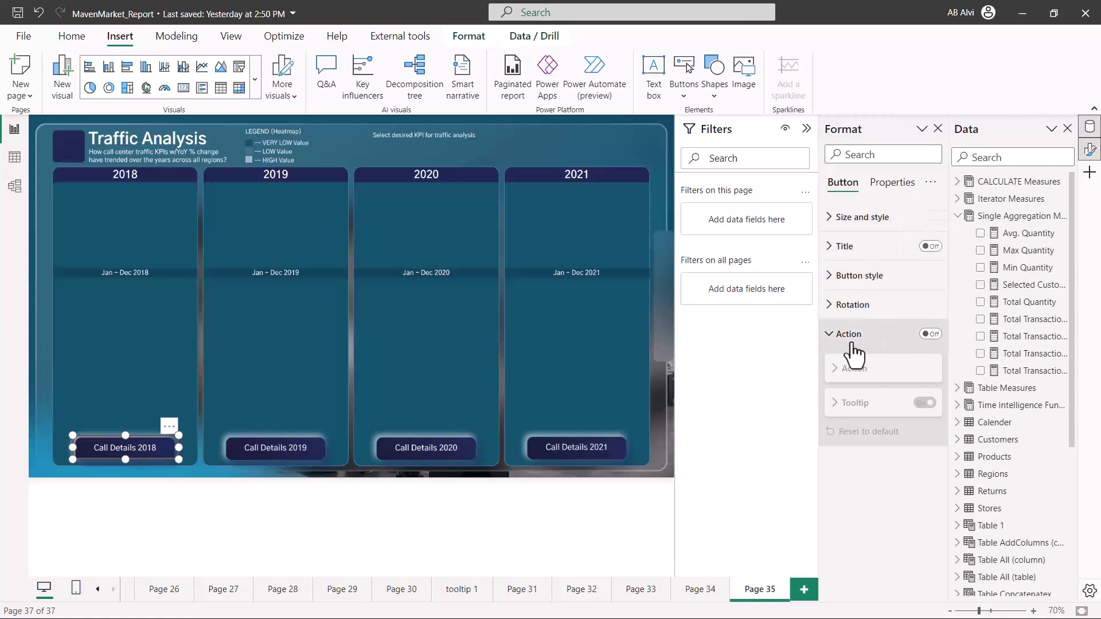
- Turn on the blank button's action and set it to Page navigation with Page 31 as the destination
{"action": "left_click", "coordinate": [929, 333]}
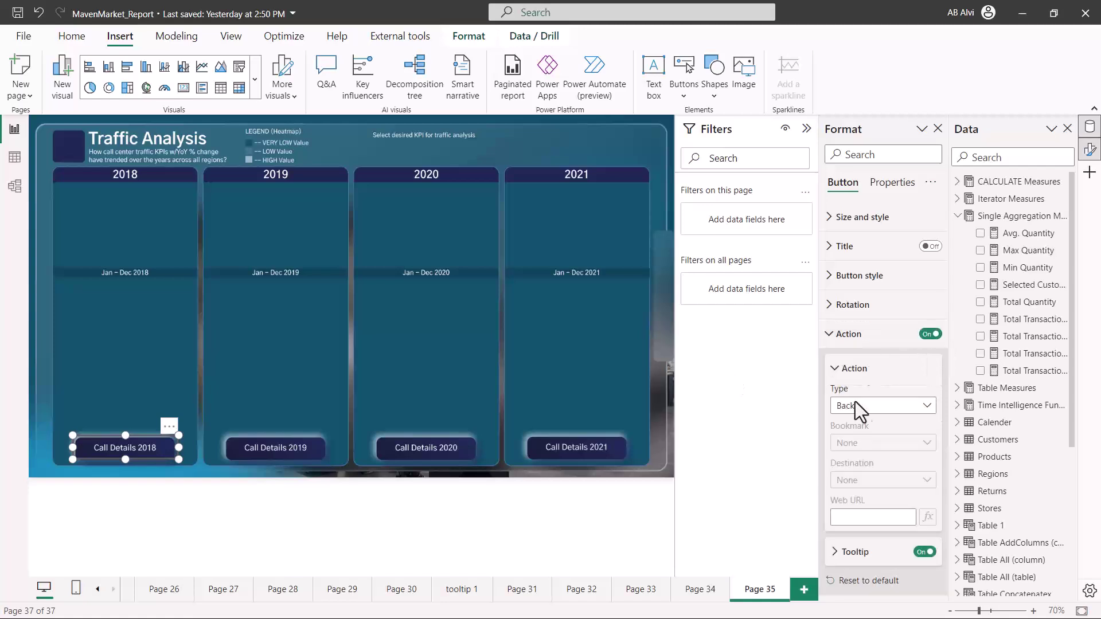
{"action": "left_click", "coordinate": [924, 407]}
{"action": "left_click", "coordinate": [875, 477]}
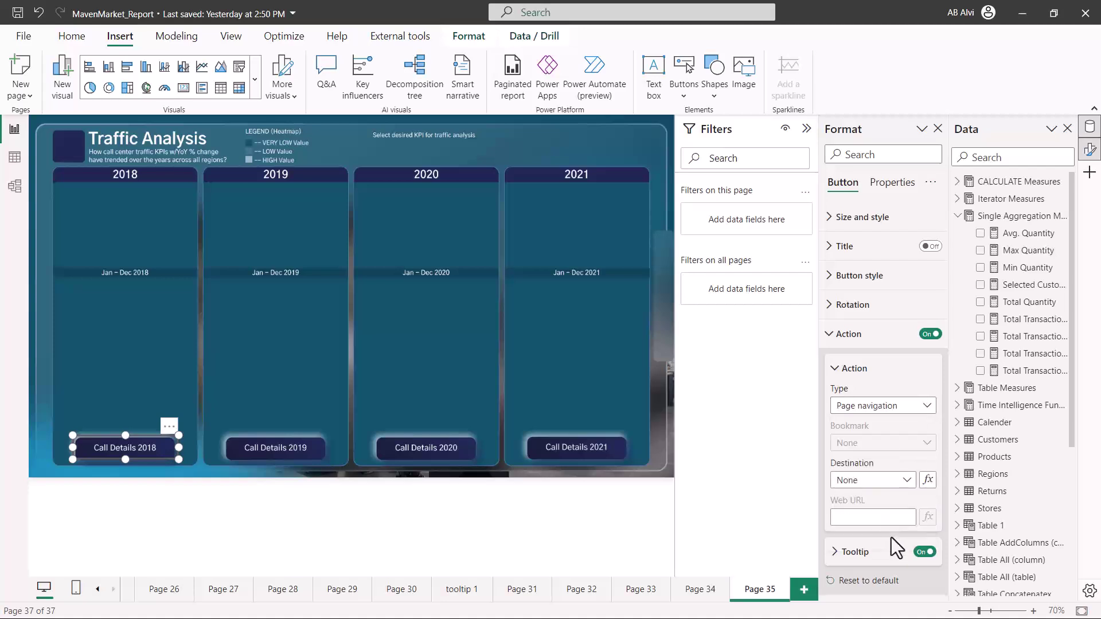
{"action": "left_click", "coordinate": [907, 482]}
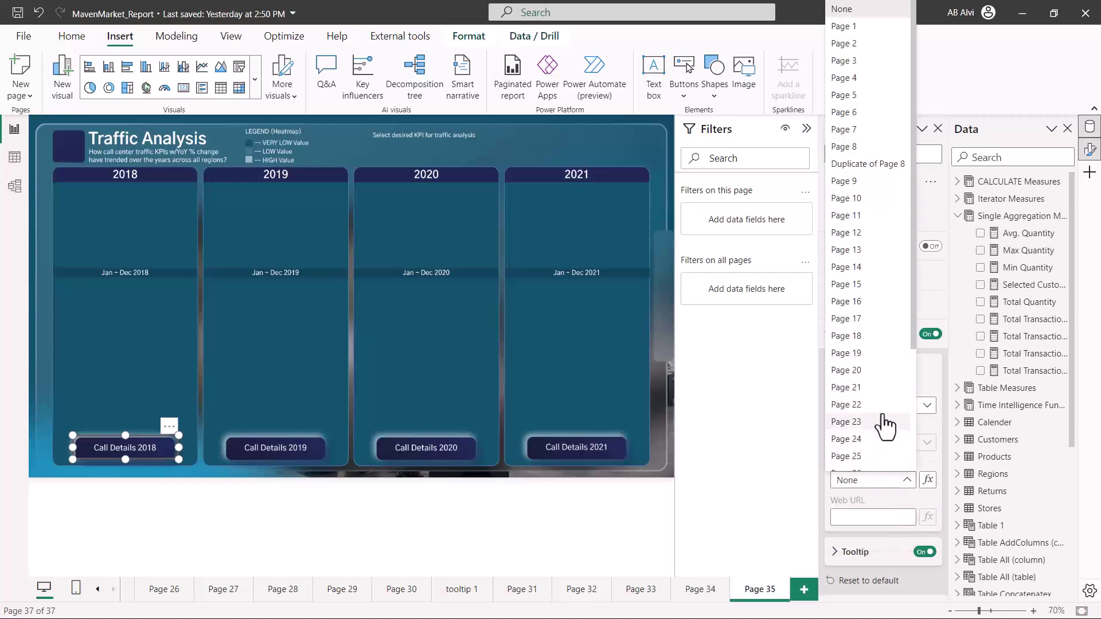
{"action": "scroll", "coordinate": [881, 408], "scroll_direction": "down", "scroll_amount": 3}
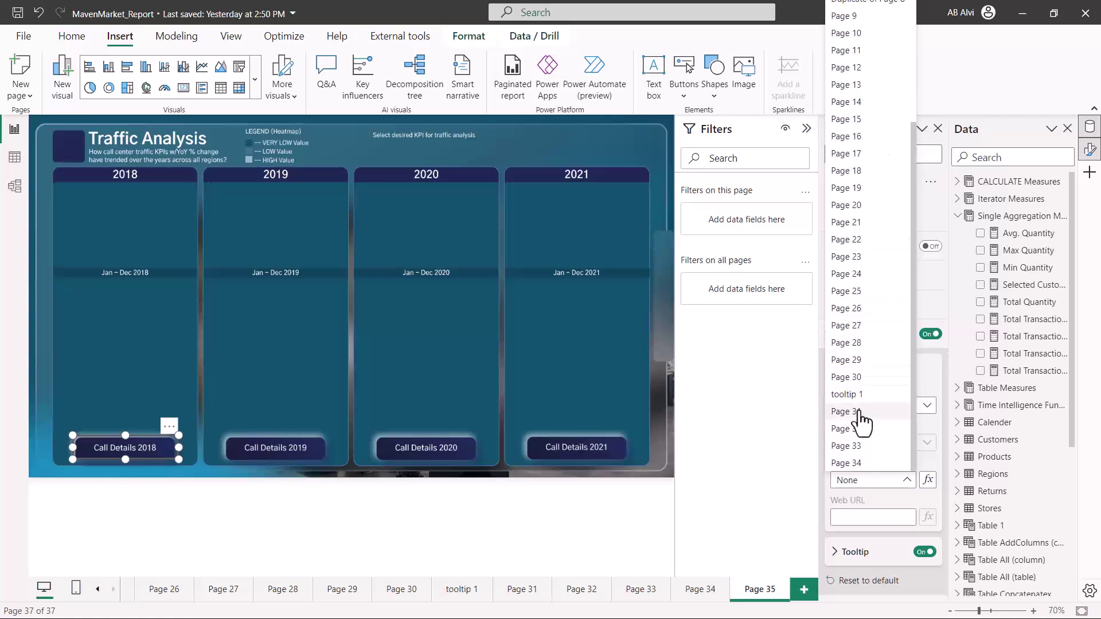
{"action": "left_click", "coordinate": [852, 480]}
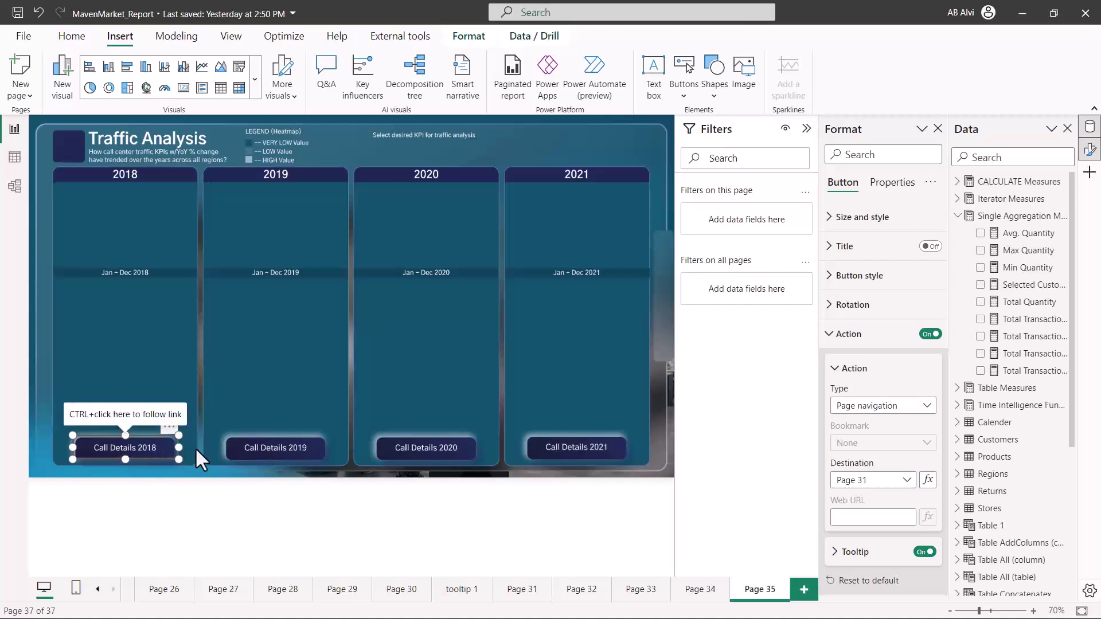
- Follow the Call Details 2018 button's link to test it and add another blank report page
{"action": "left_click", "coordinate": [132, 450], "text": "ctrl"}
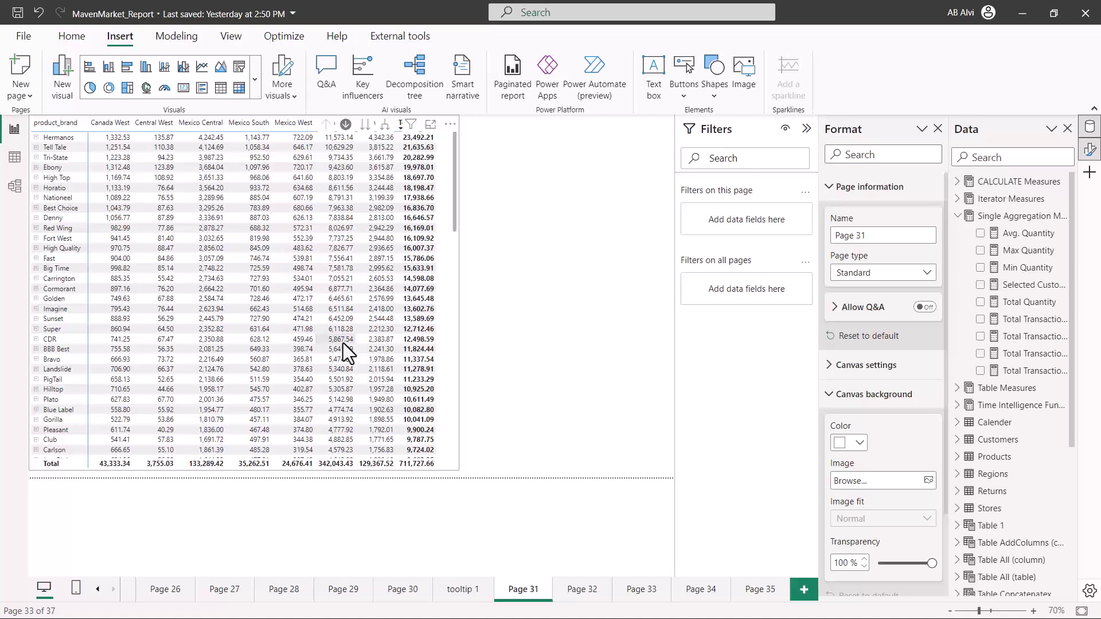
{"action": "key", "text": "ctrl+m"}
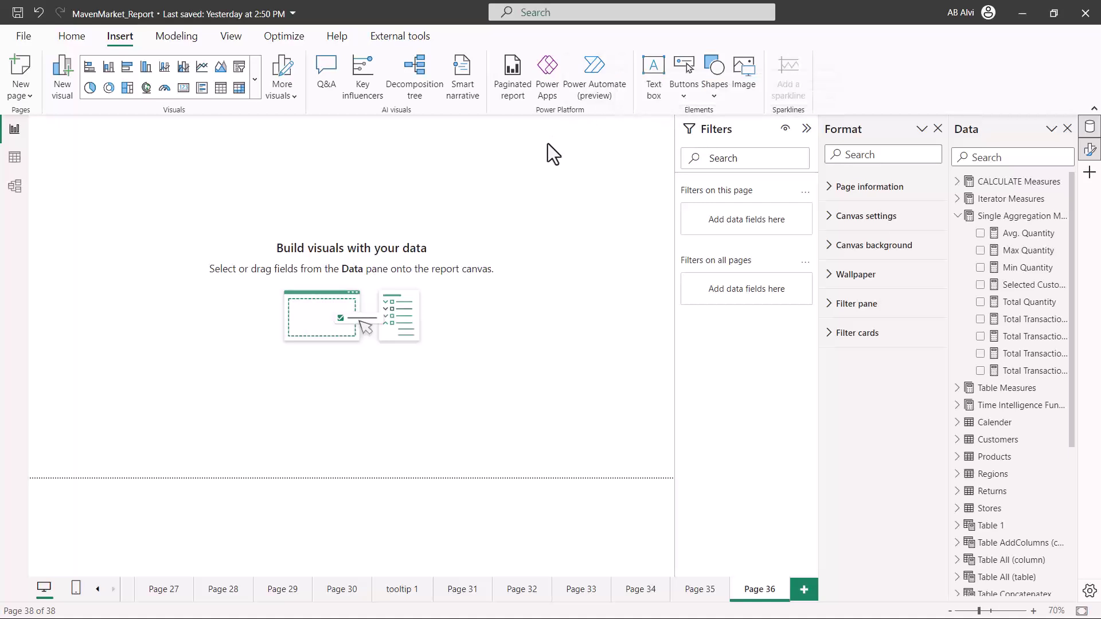
- Insert a page navigator on the new blank page
{"action": "left_click", "coordinate": [716, 95]}
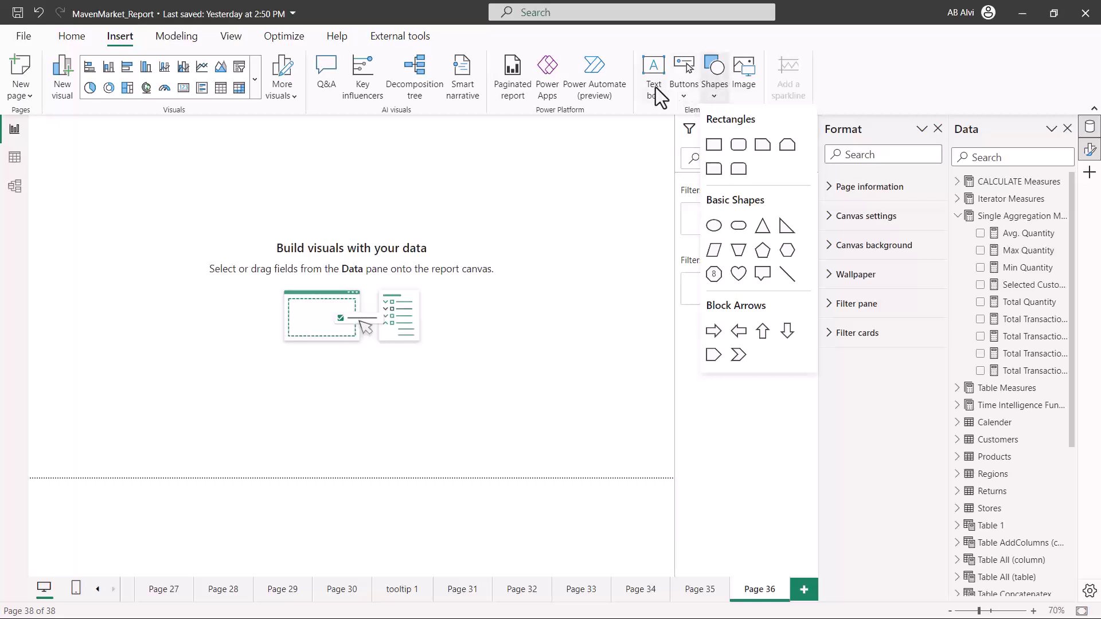
{"action": "left_click", "coordinate": [679, 93]}
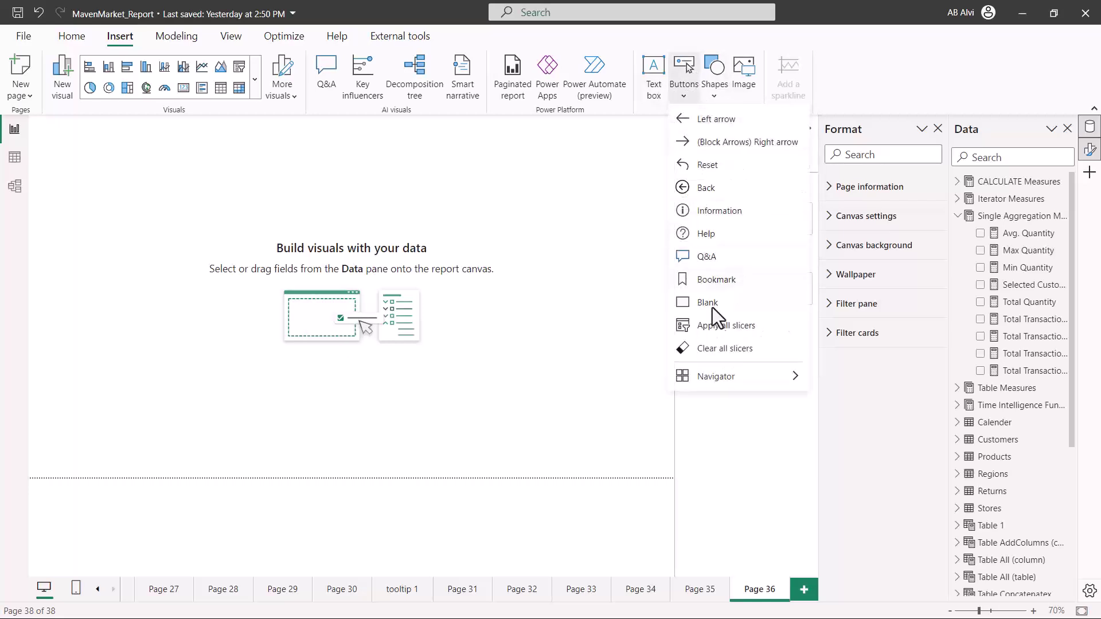
{"action": "mouse_move", "coordinate": [707, 372]}
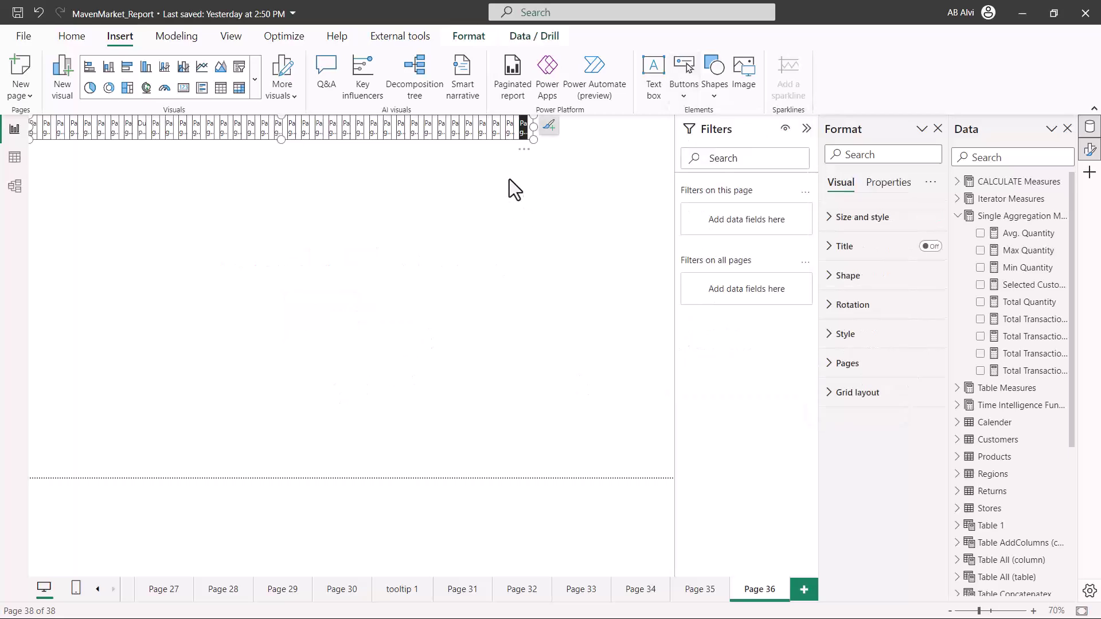
- Stretch the page navigator across the full canvas width, make it taller, and follow its Page 31 entry
{"action": "left_click_drag", "start_coordinate": [534, 127], "coordinate": [671, 131]}
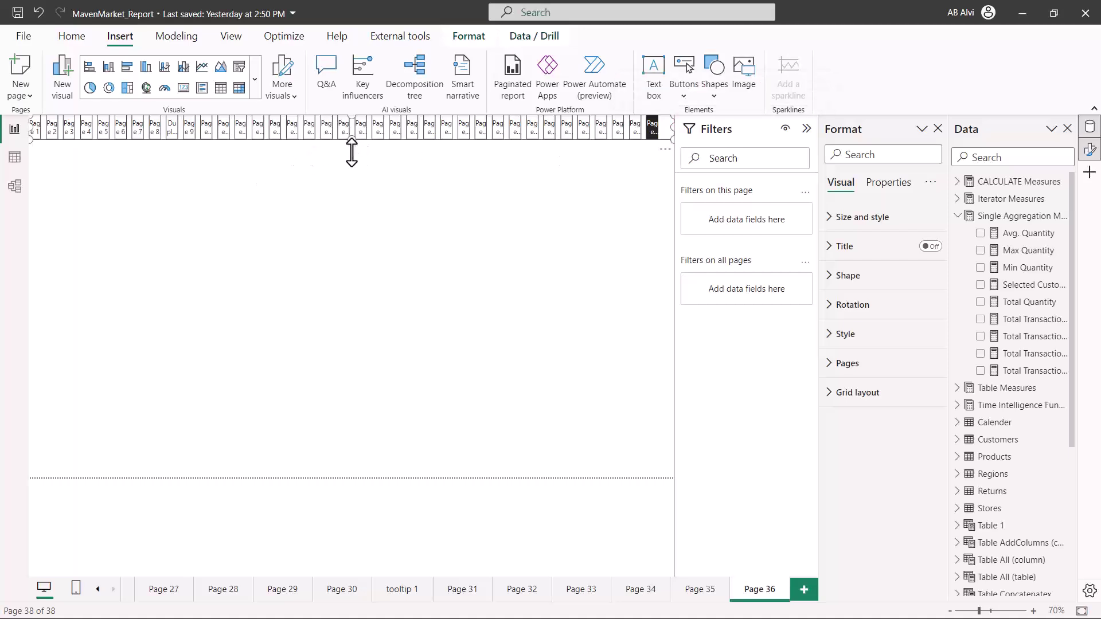
{"action": "left_click_drag", "start_coordinate": [351, 138], "coordinate": [350, 184]}
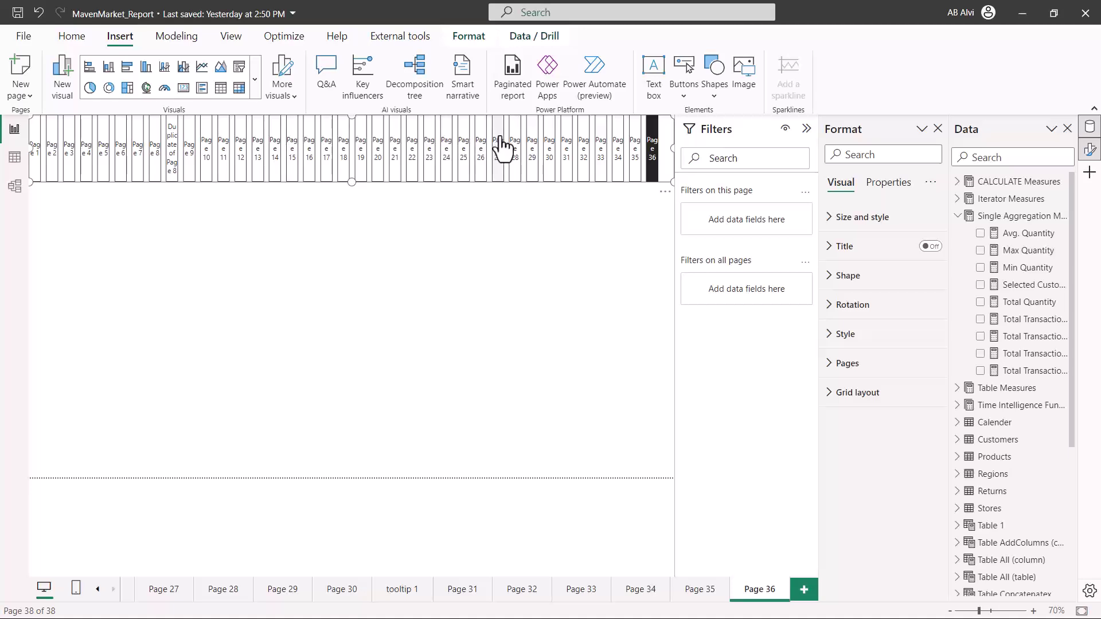
{"action": "left_click", "coordinate": [569, 160], "text": "ctrl"}
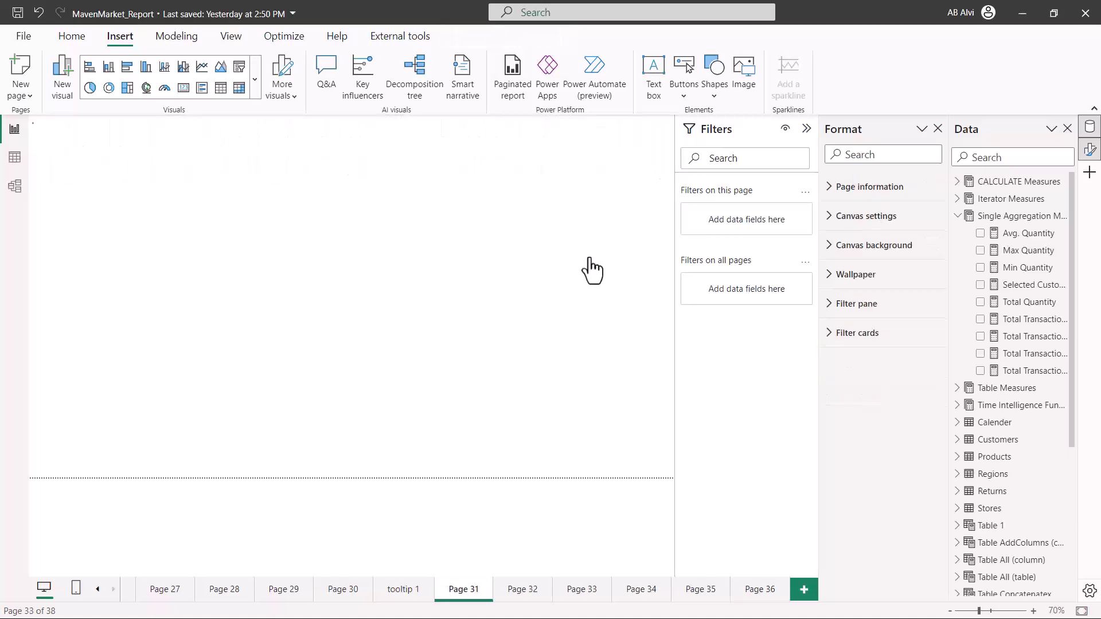